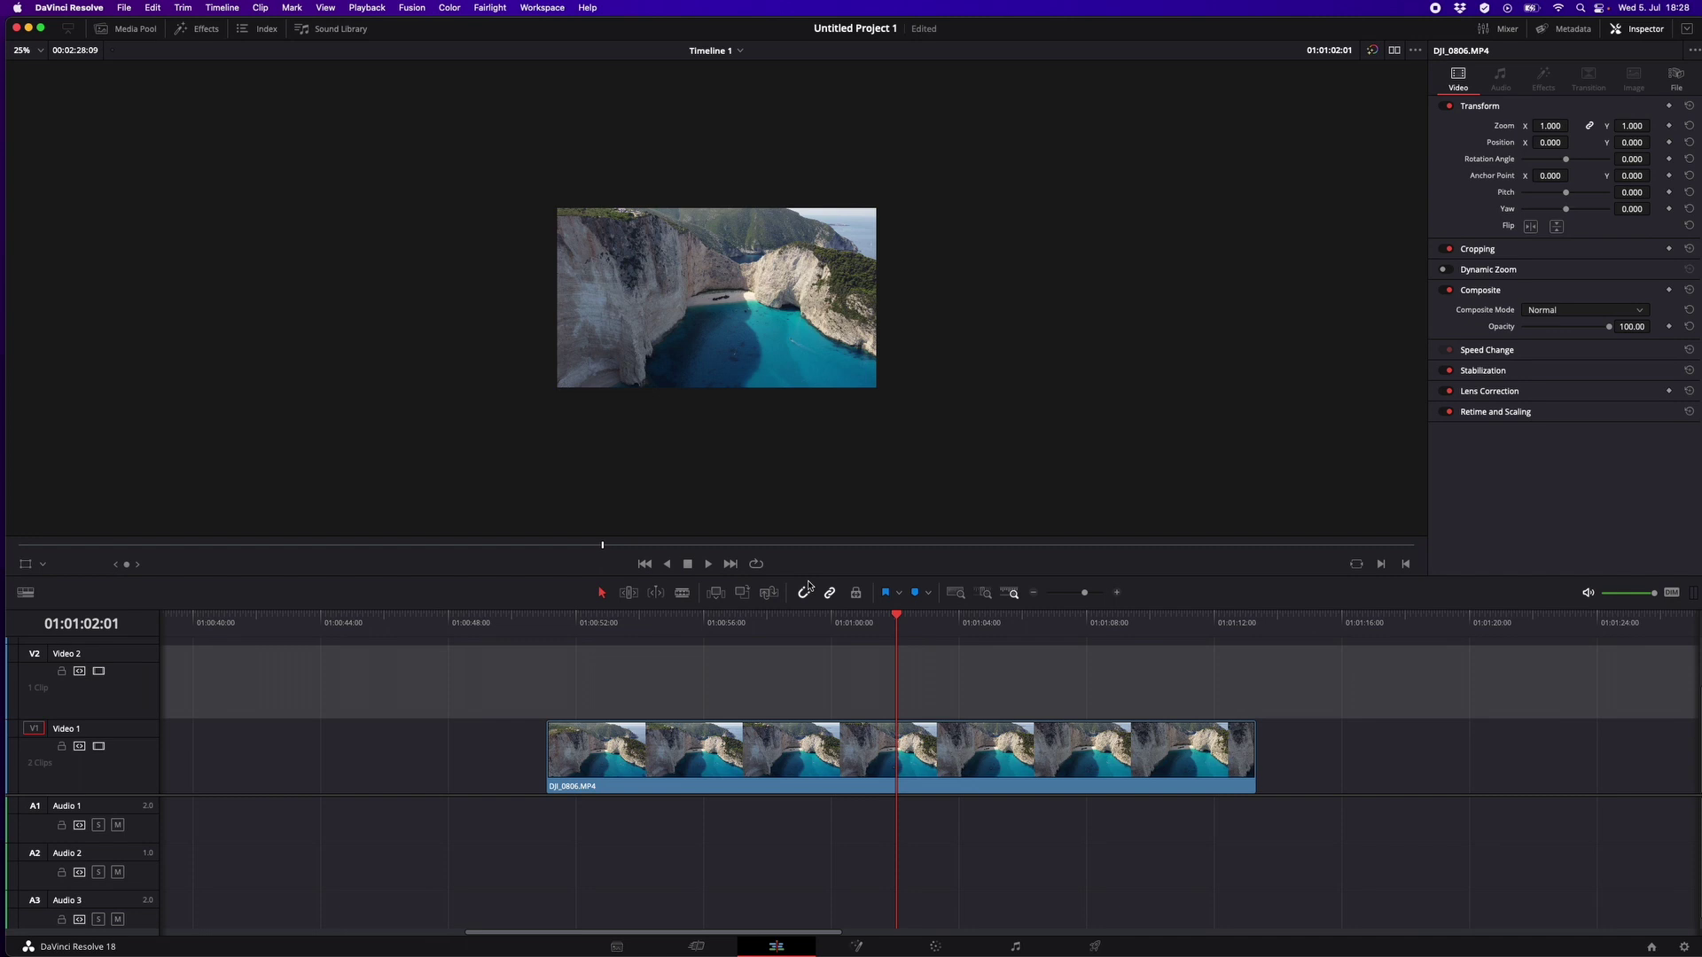
Scrub the playhead to about timecode 01:01:03:08.
left_click_drag(897, 618, 938, 641)
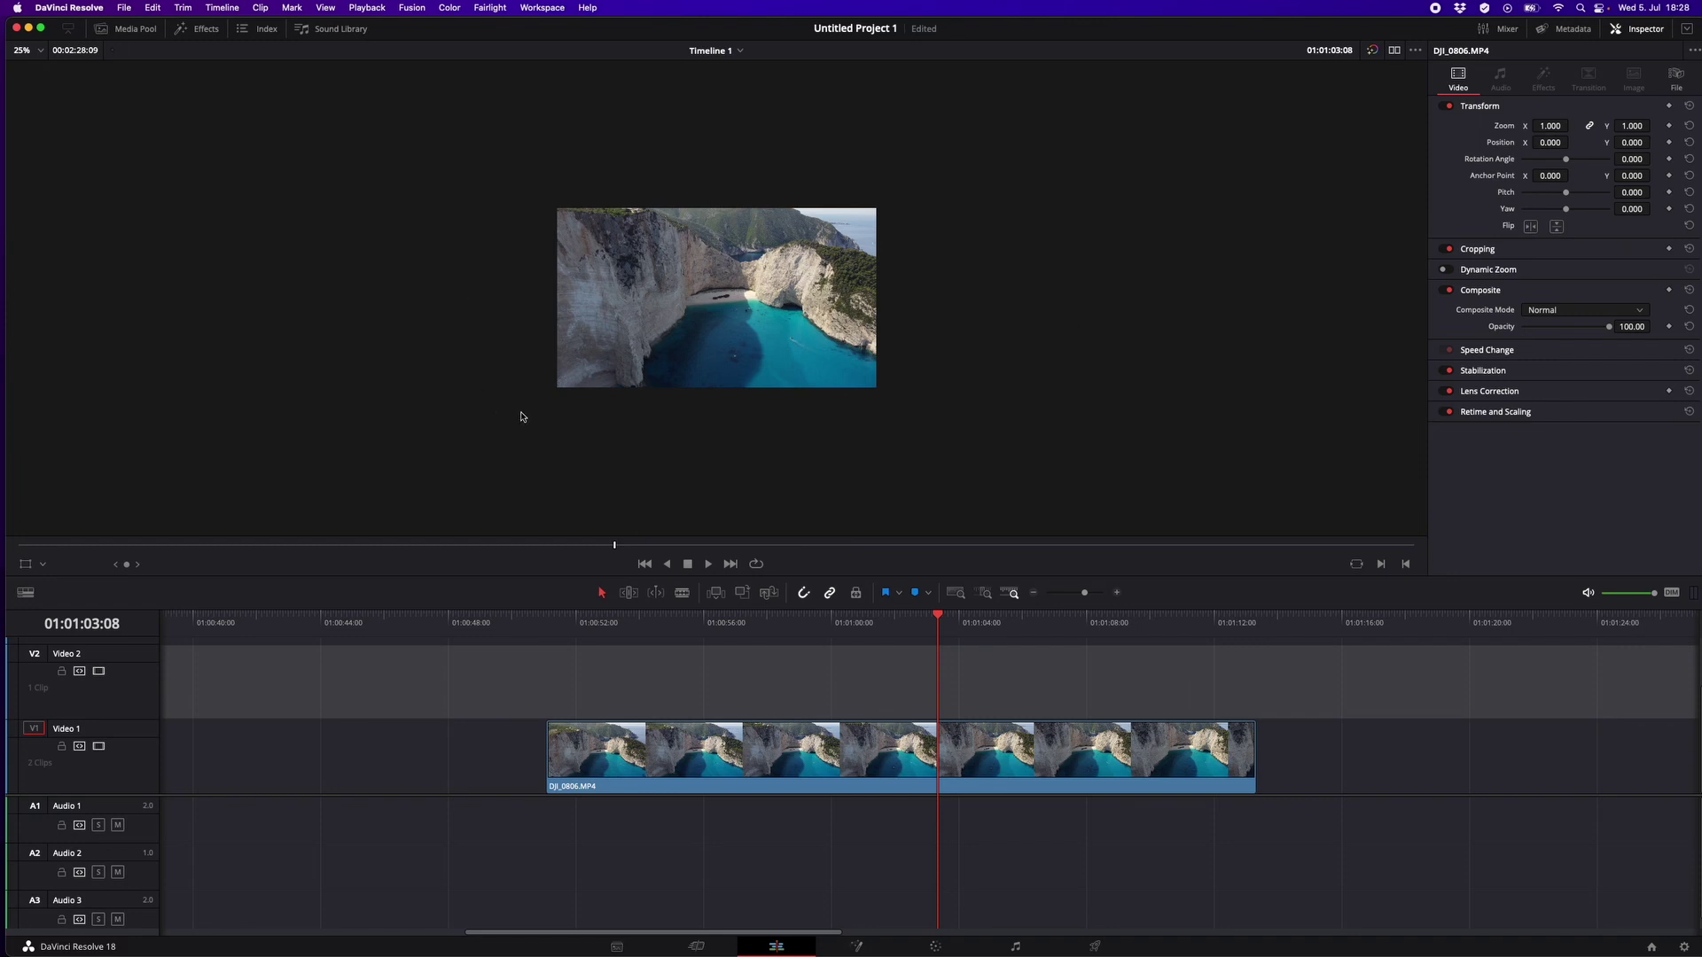
Set the viewer zoom to Fit, enlarging the cove frame to 66%.
left_click(39, 54)
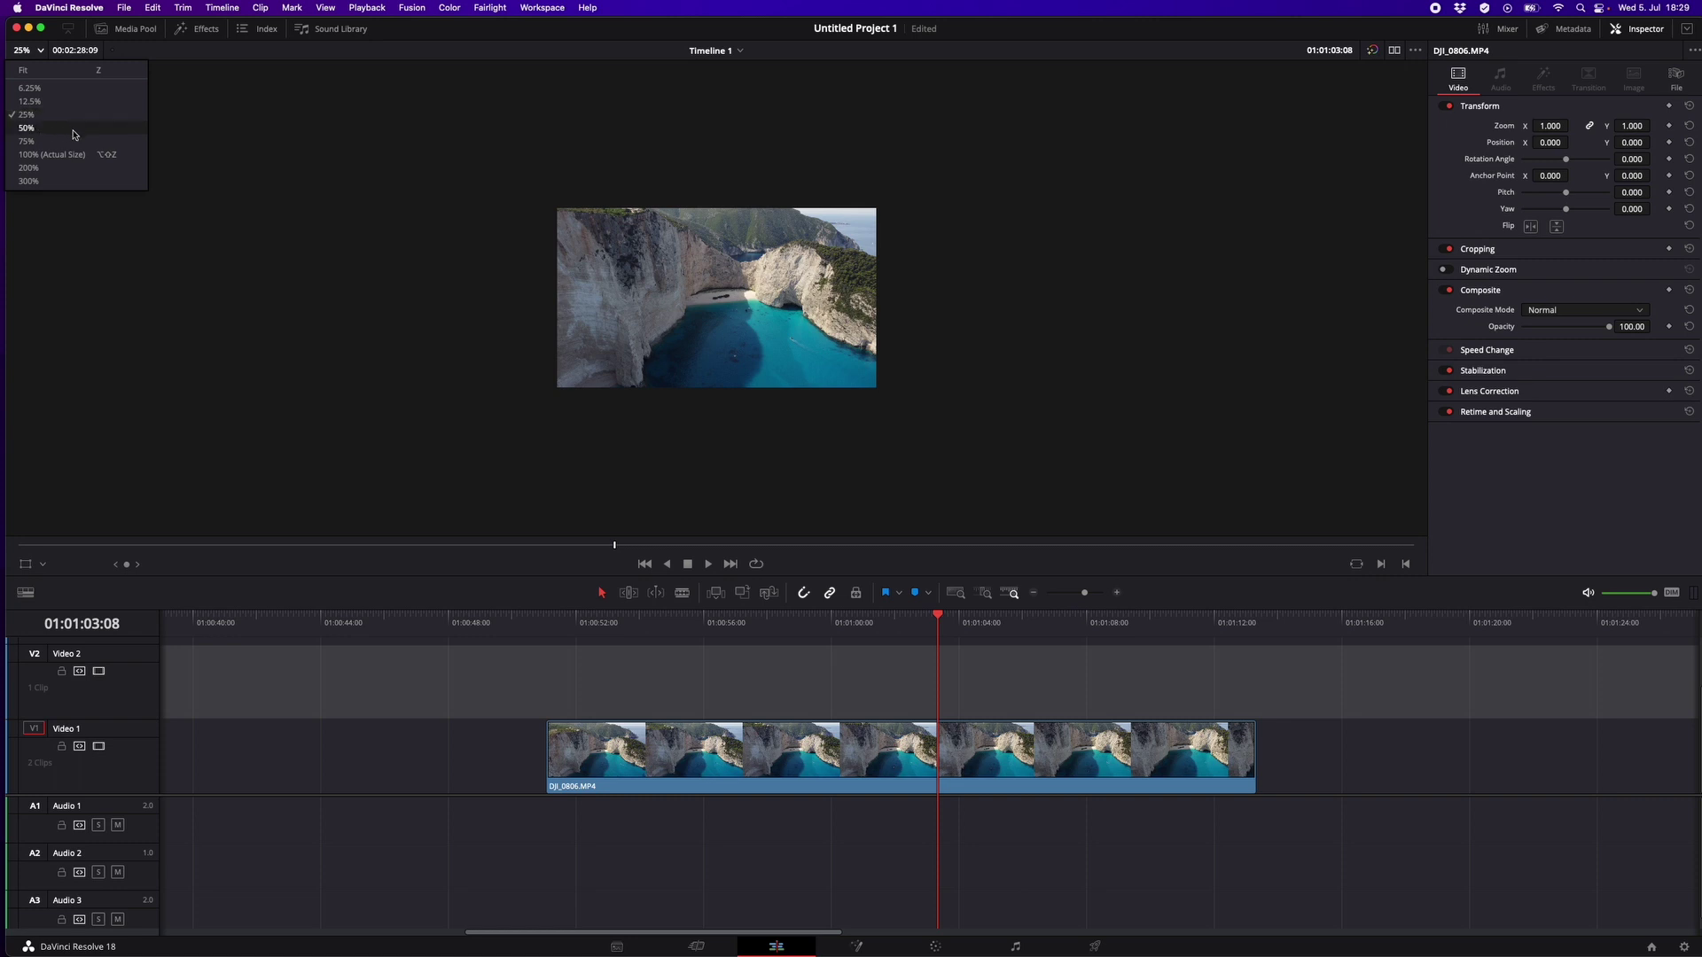
left_click(22, 74)
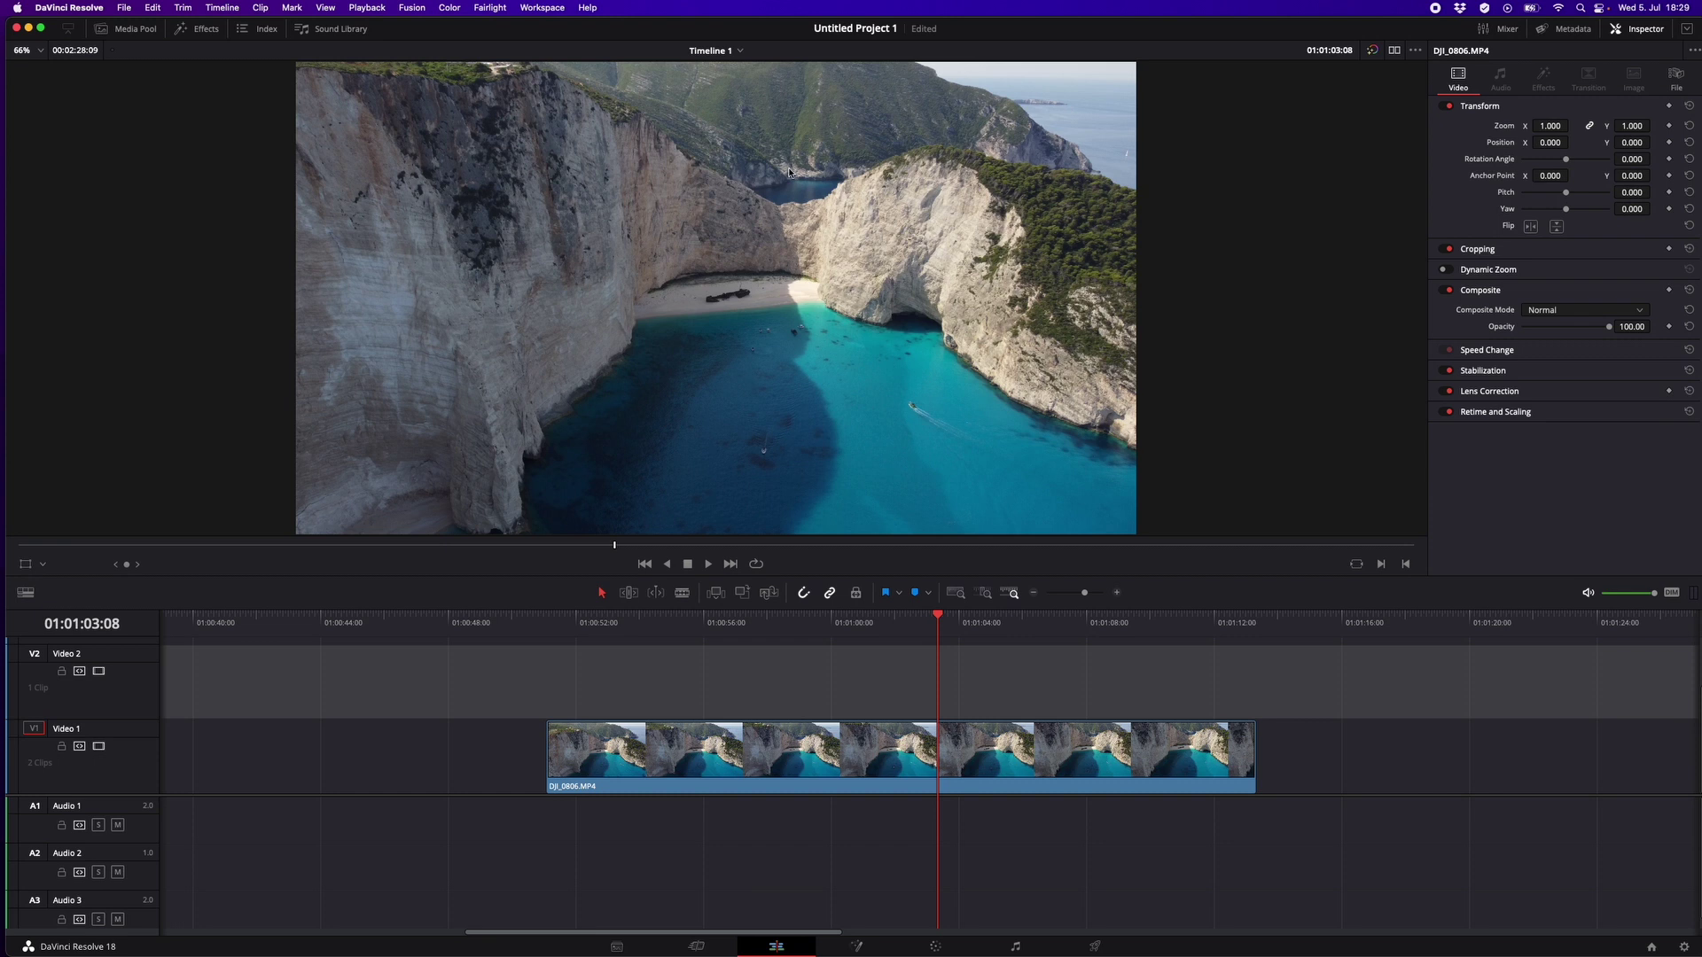
Try 50% viewer zoom, then settle on 75% for the cove frame.
left_click(39, 52)
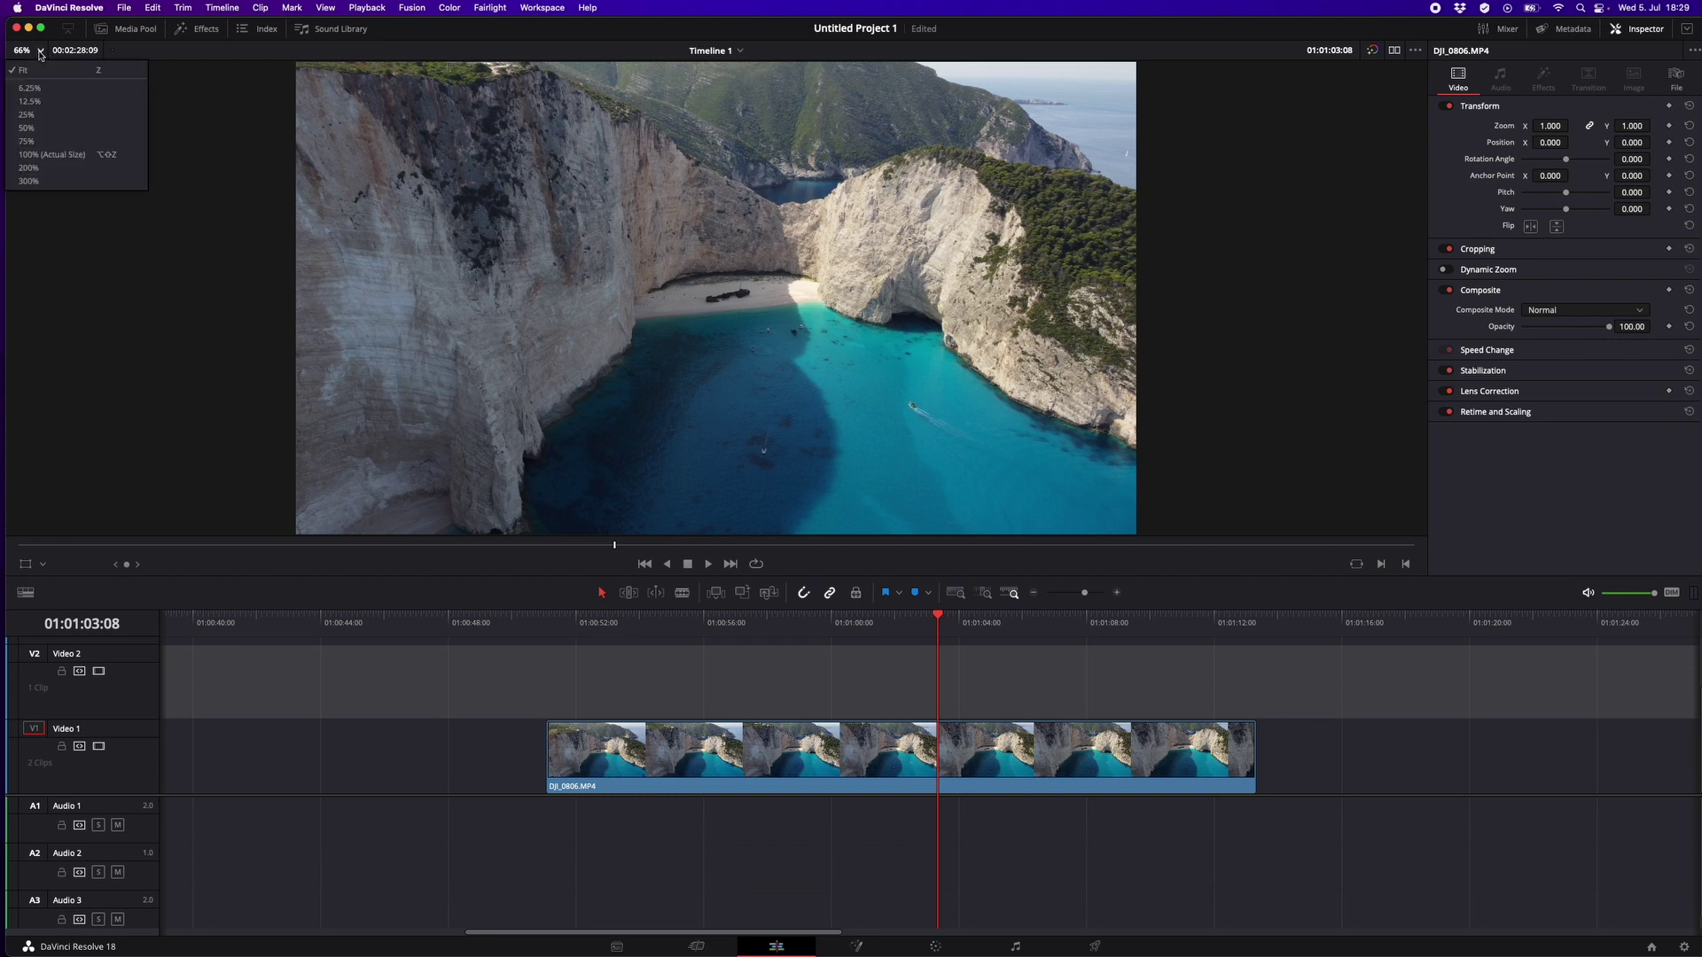
left_click(36, 129)
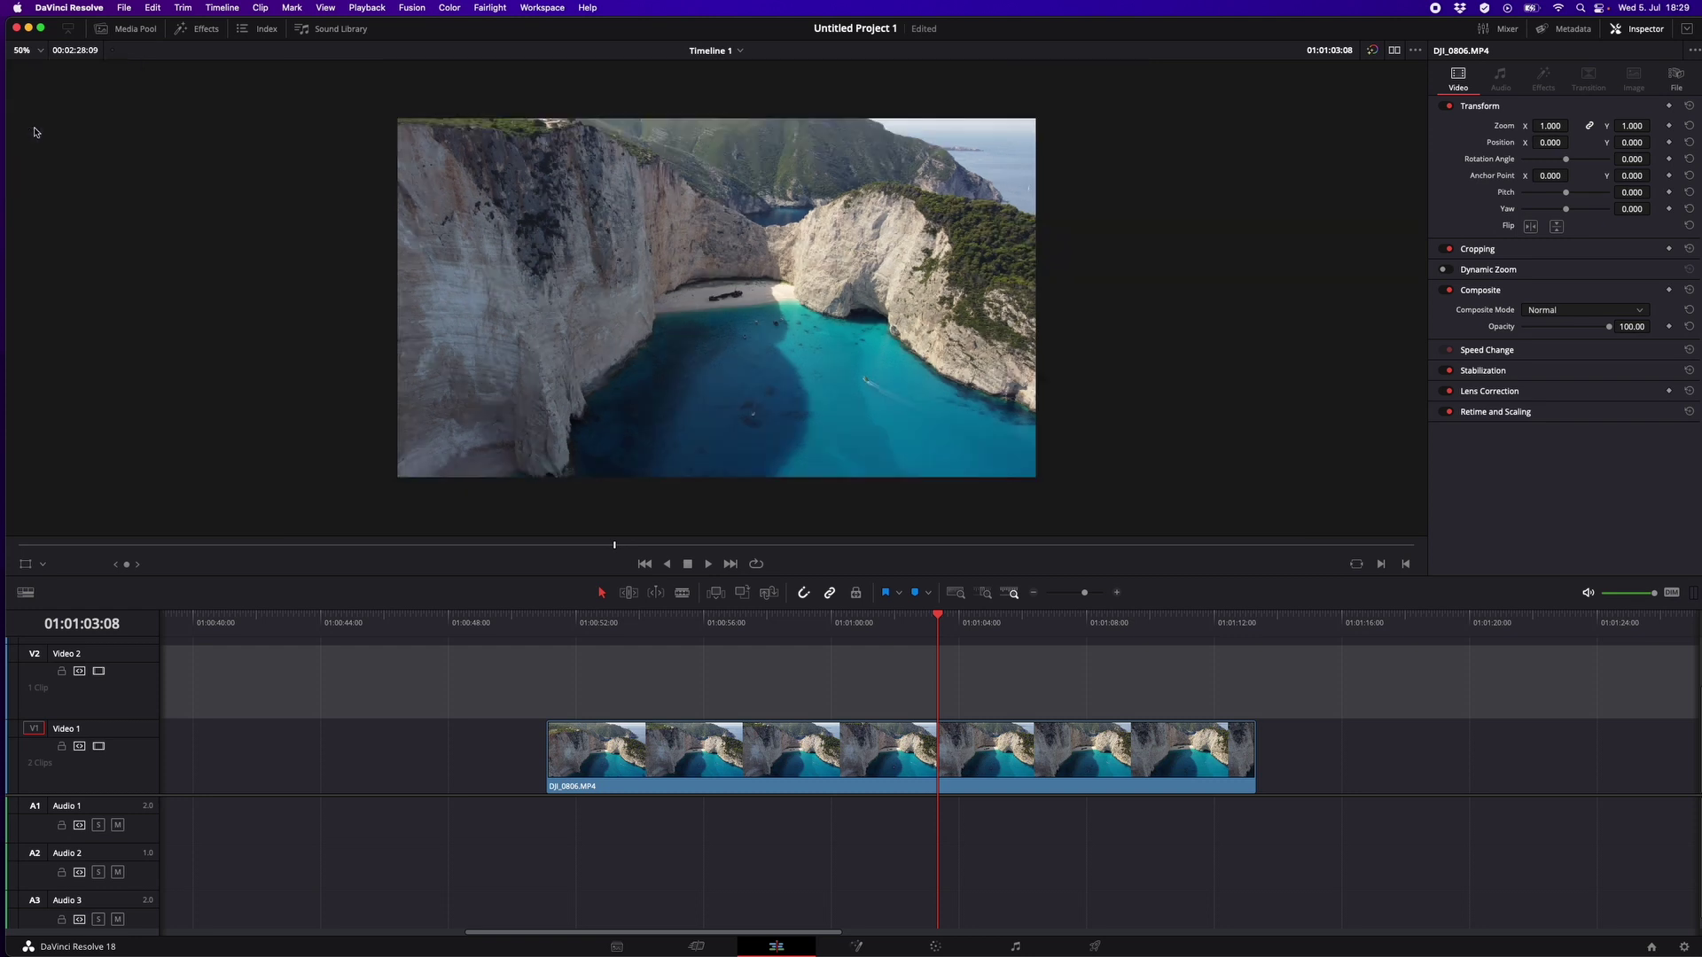
left_click(44, 55)
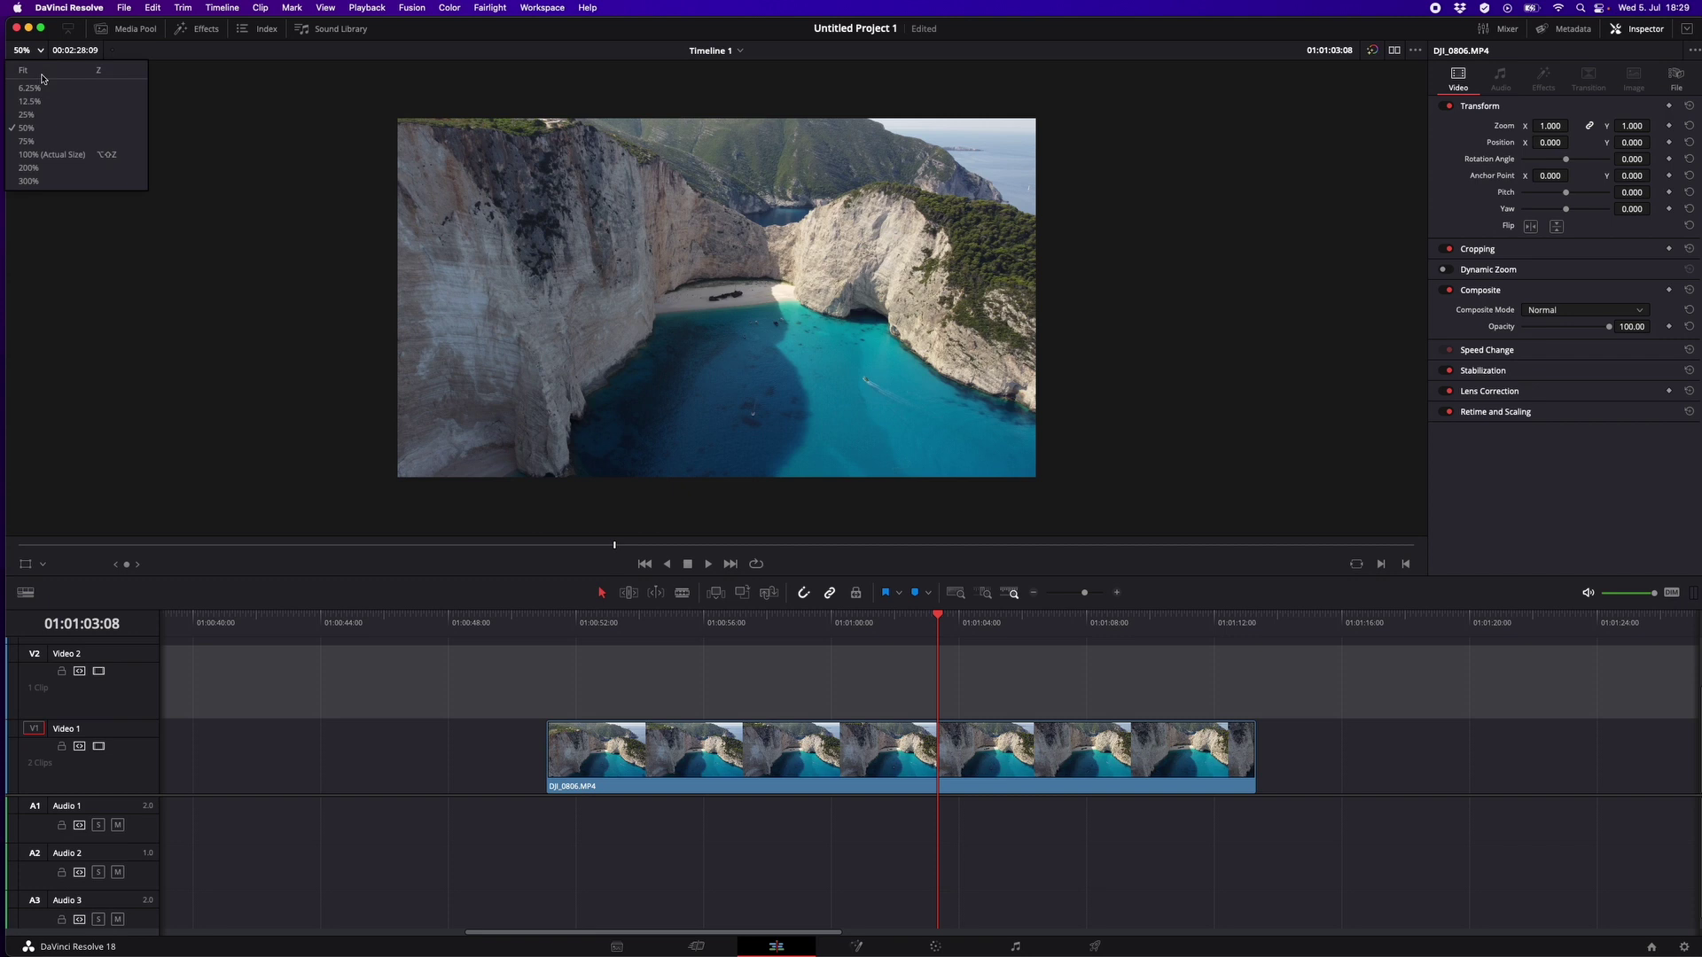
left_click(37, 143)
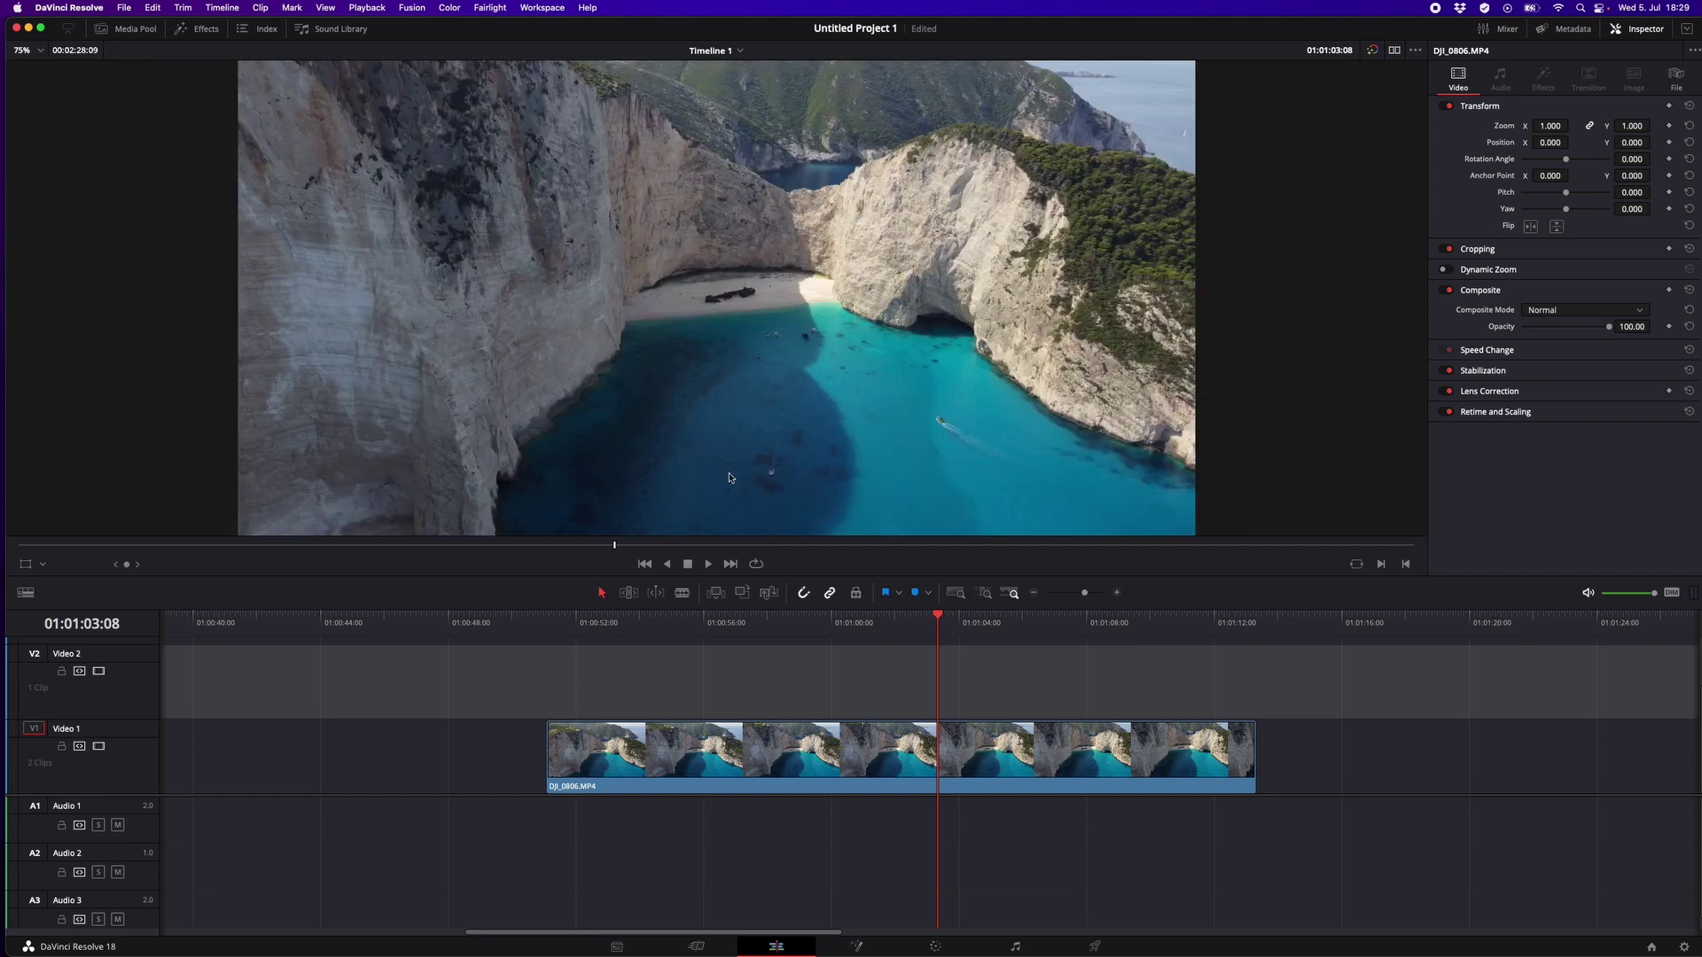